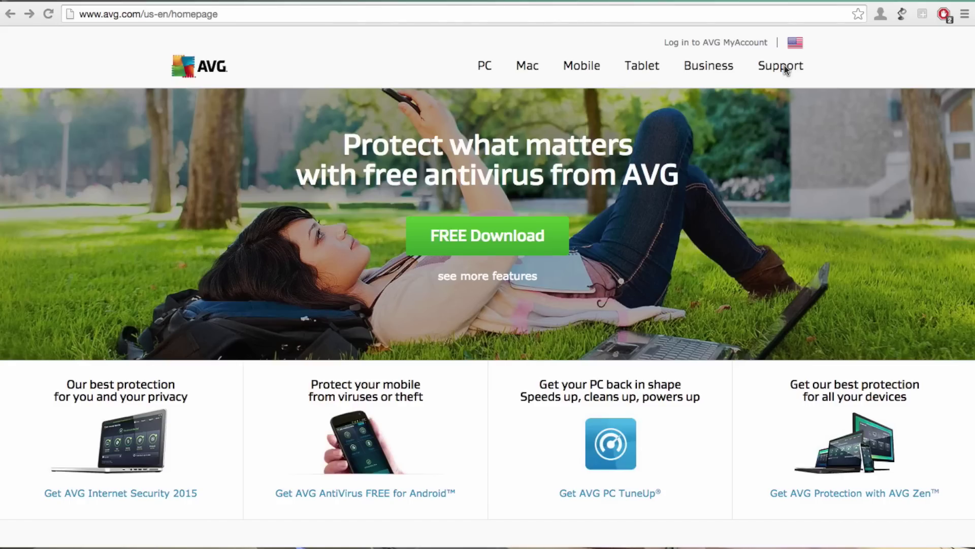
Scroll the AVG US homepage and reveal the Support dropdown with downloads, license and customer care.
scroll(785, 66, down, 1)
mouse_move(780, 71)
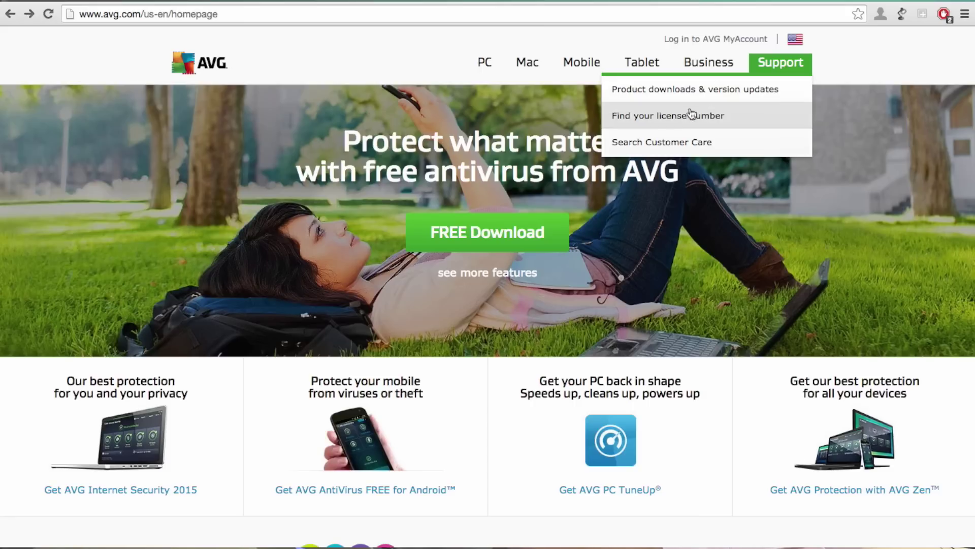
Navigate from Search Customer Care via AVG Internet Security support to the $79.99 Virus Removal page.
click(681, 149)
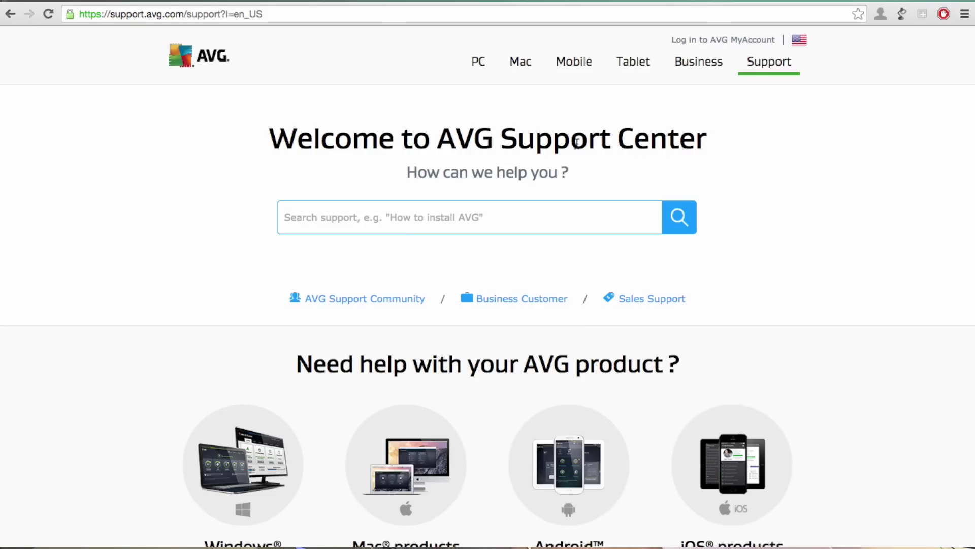
scroll(77, 334, down, 5)
scroll(76, 334, down, 3)
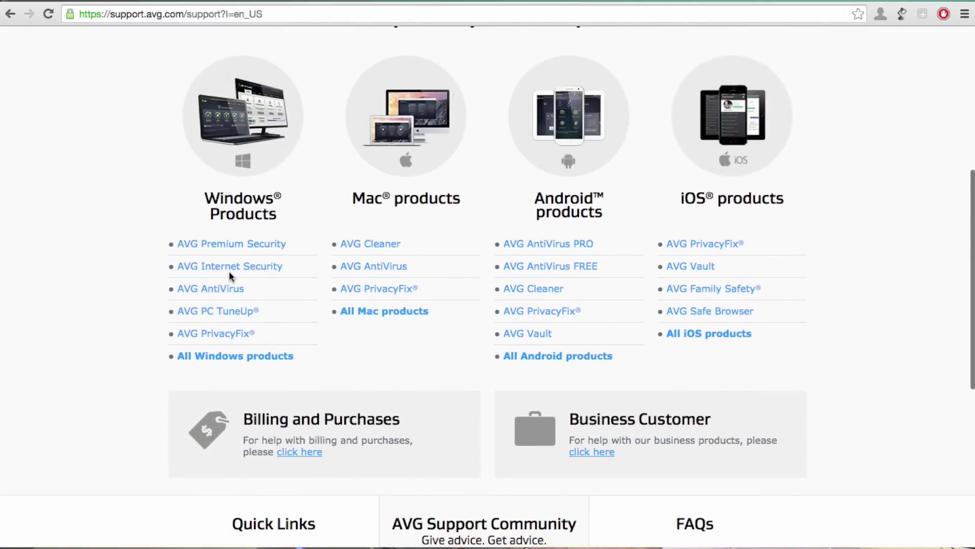
click(237, 267)
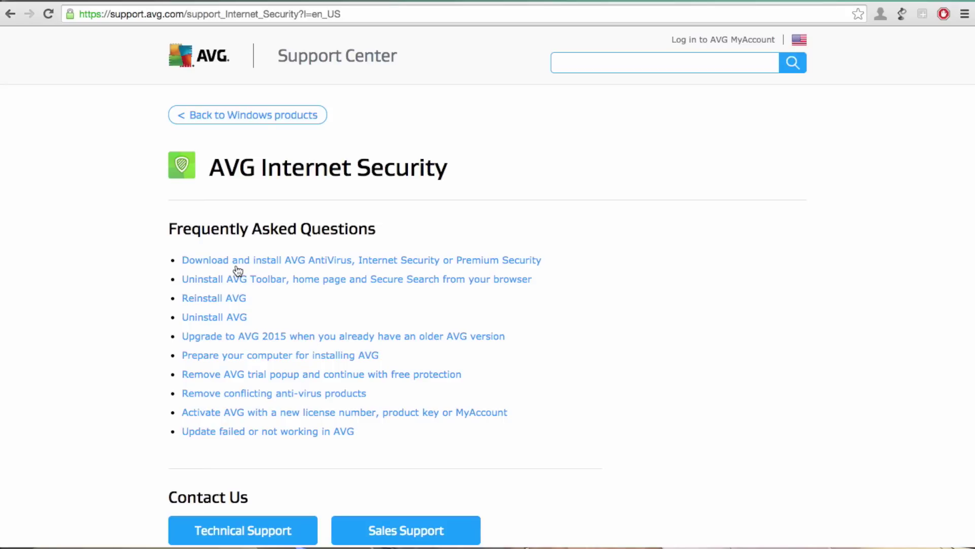
scroll(131, 299, down, 7)
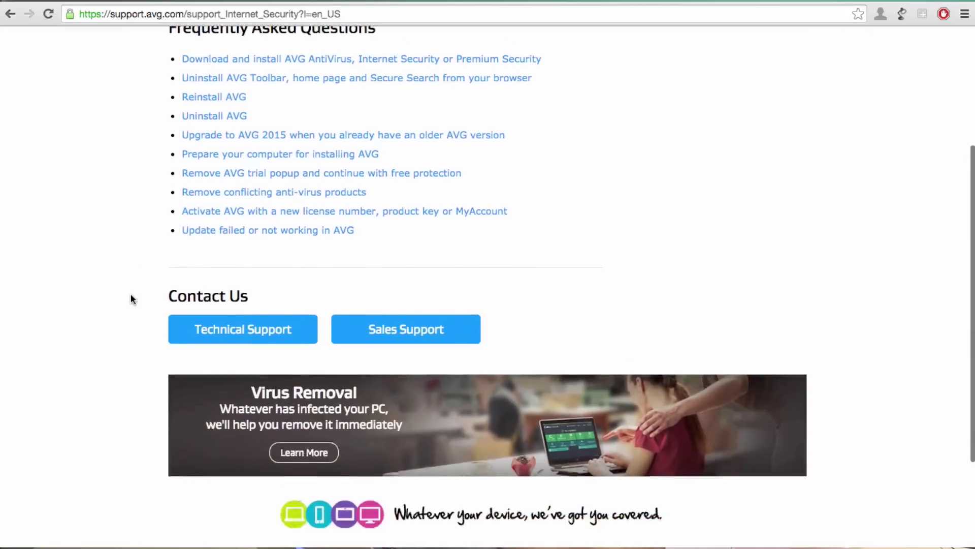
scroll(131, 299, down, 1)
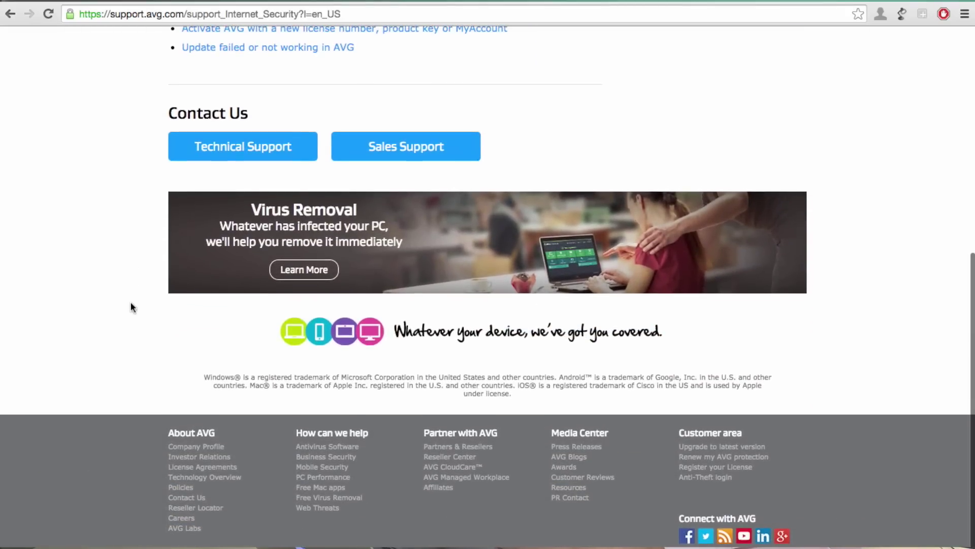
click(316, 272)
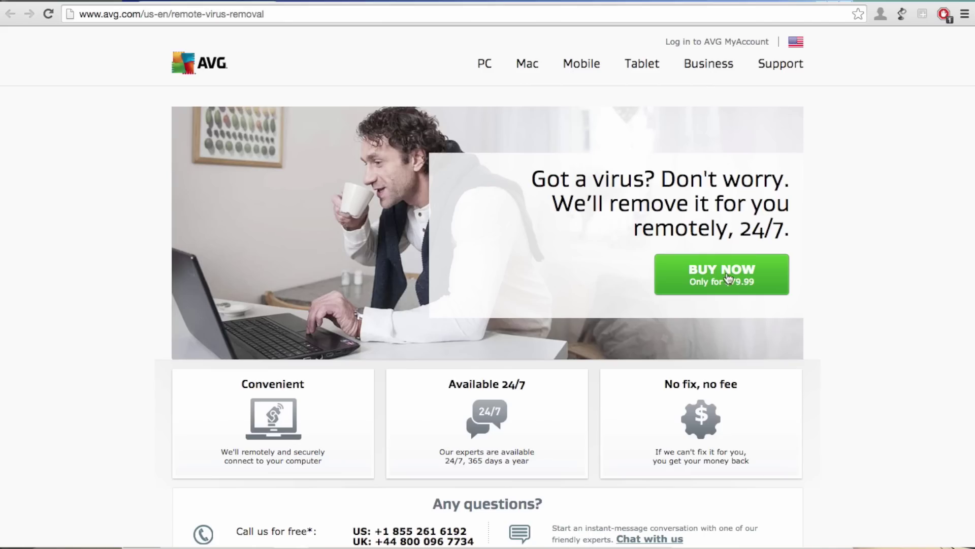
Buy the AVG Virus & Spyware Removal service and continue from the cart to billing details.
click(723, 277)
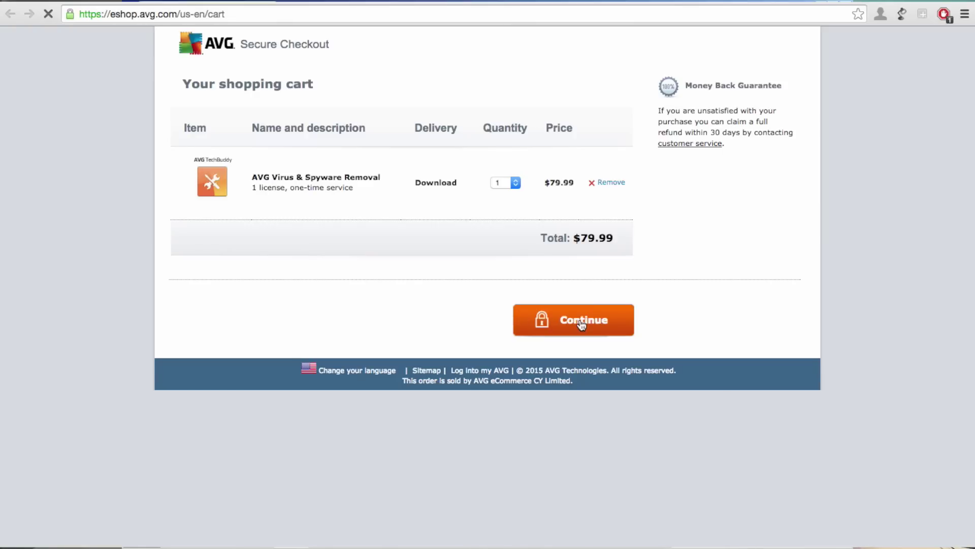
click(582, 322)
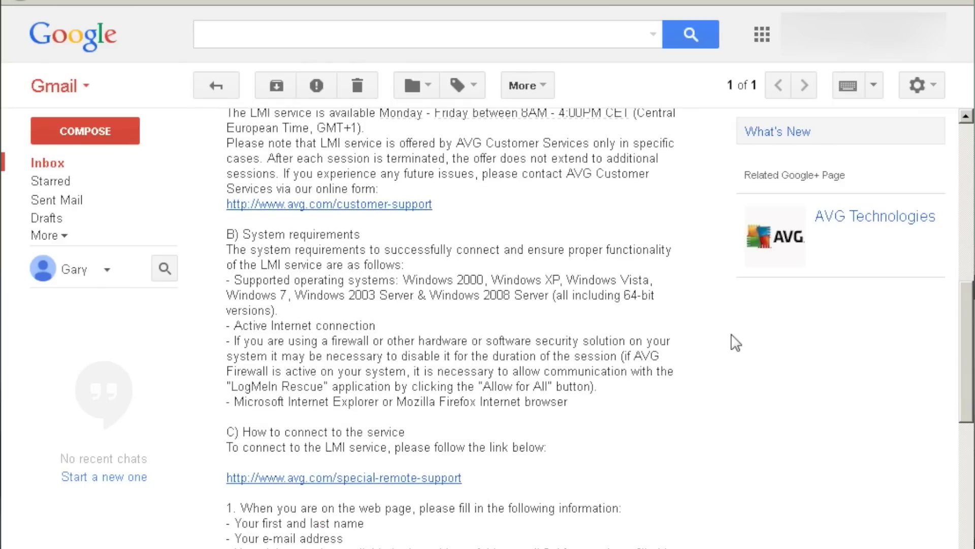
Scroll through the AVG remote support email to read its connection instructions.
scroll(735, 343, down, 2)
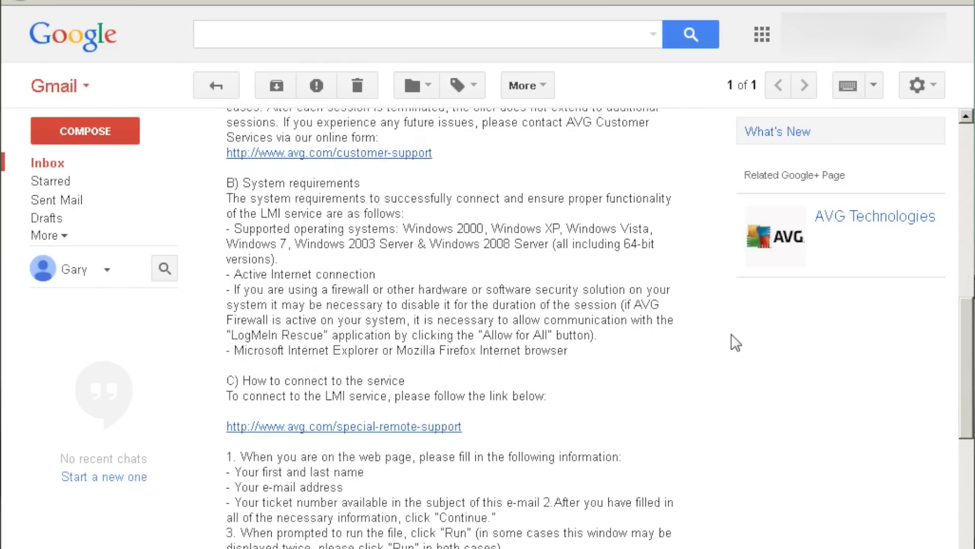
scroll(735, 343, down, 2)
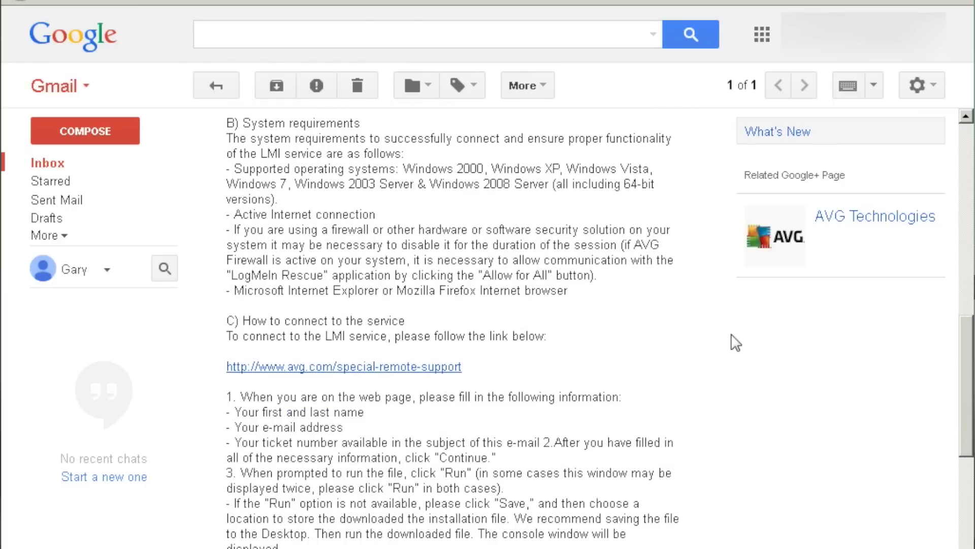
scroll(735, 343, down, 10)
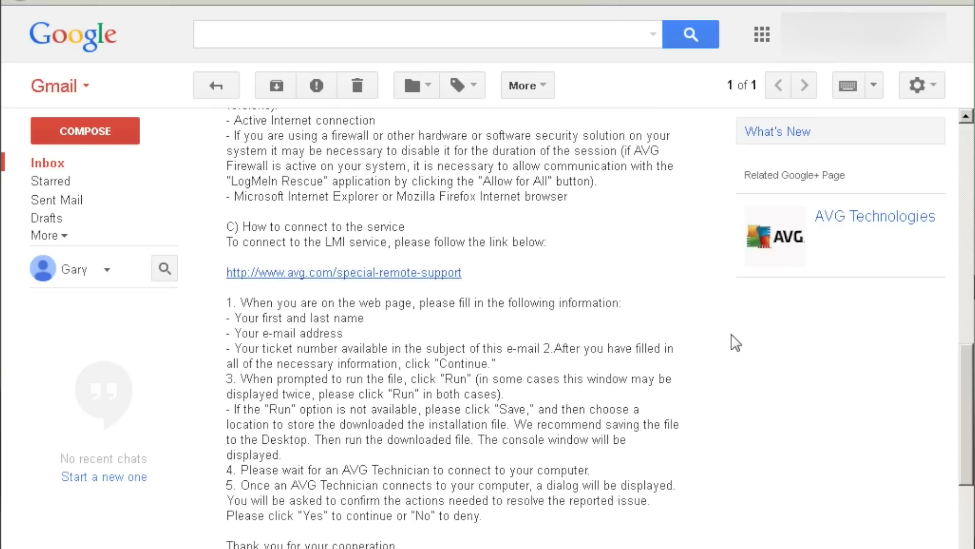
scroll(735, 343, up, 4)
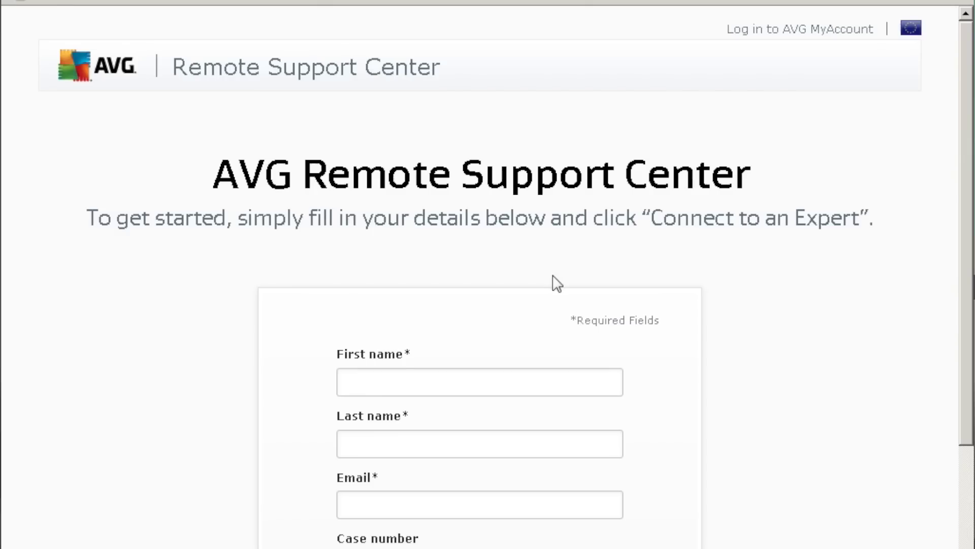
Enter the customer's first and last name in the support form using autocomplete suggestions.
scroll(558, 284, down, 3)
click(555, 275)
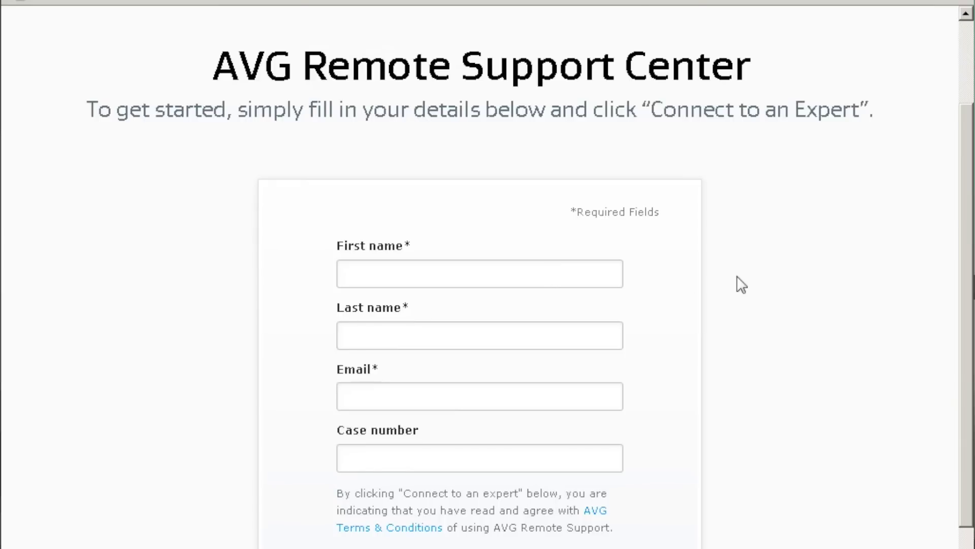
text(Ga)
key(BackSpace)
key(BackSpace)
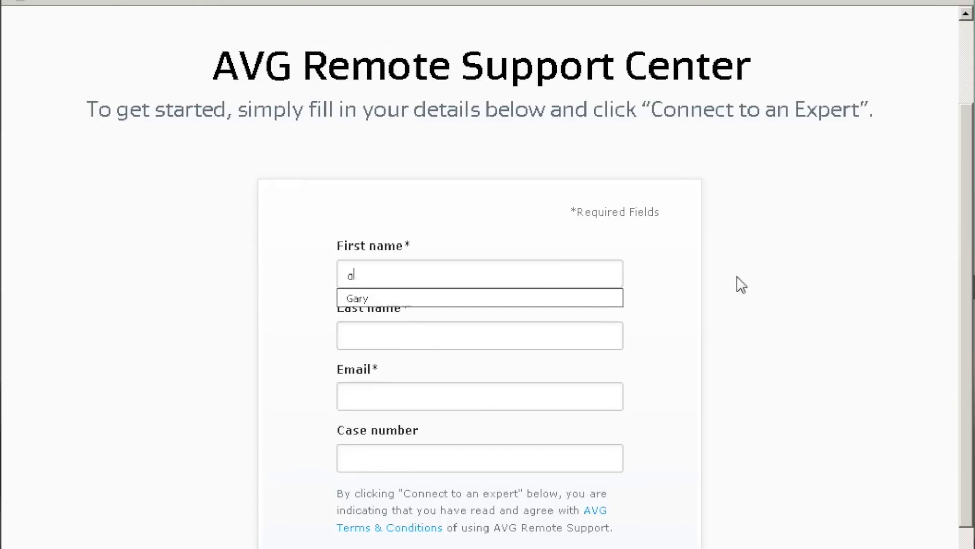
text(Gary)
key(Down)
key(Return)
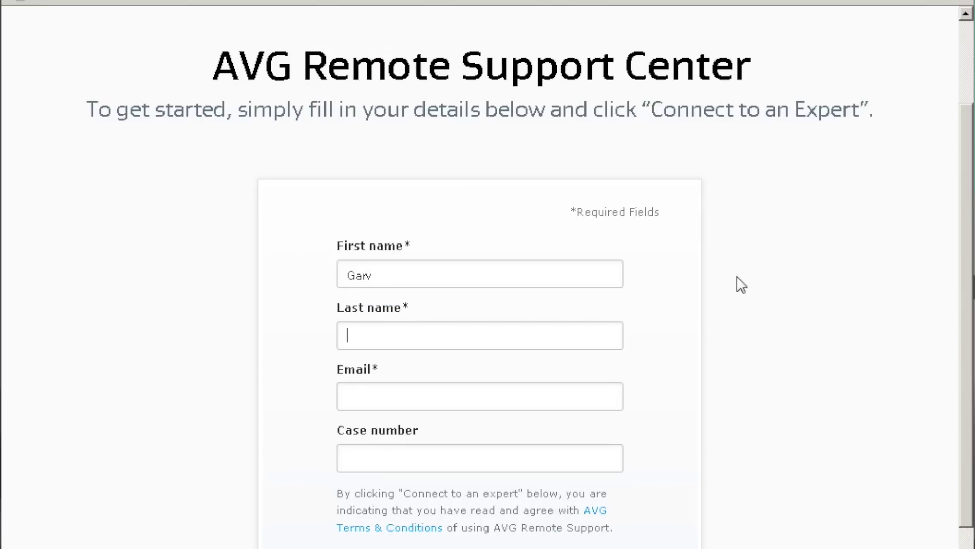
text(P)
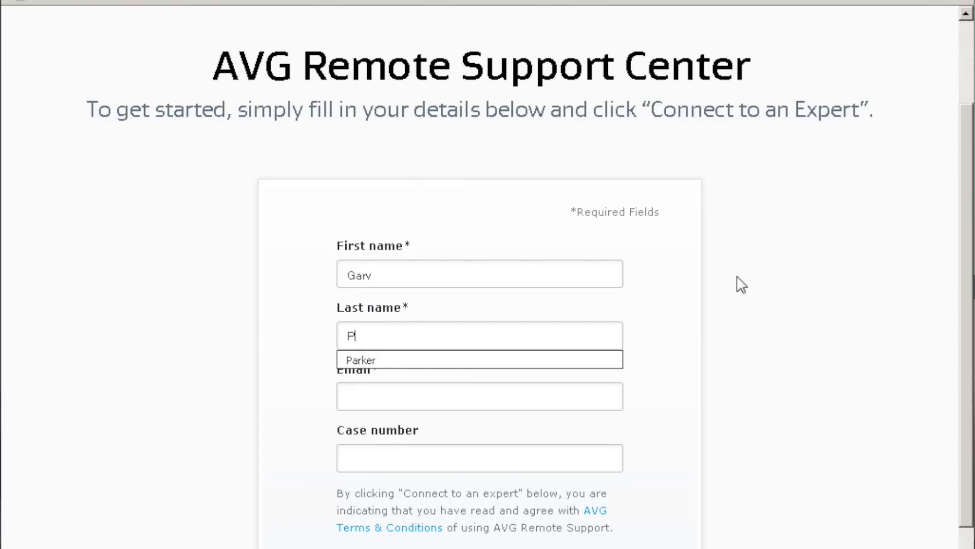
key(Down)
key(Return)
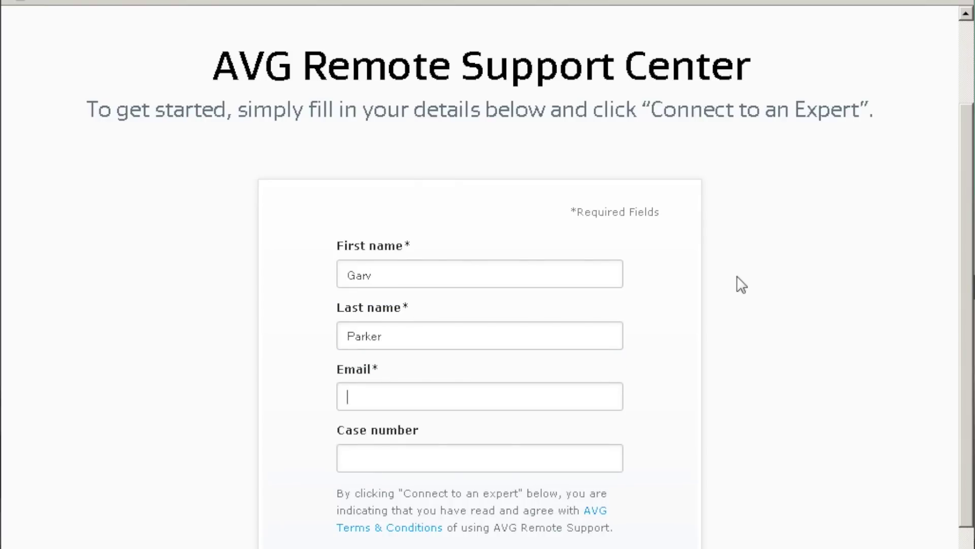
Fill in the customer's e-mail from autocomplete and submit the form to connect to an expert.
text(gar)
key(Down)
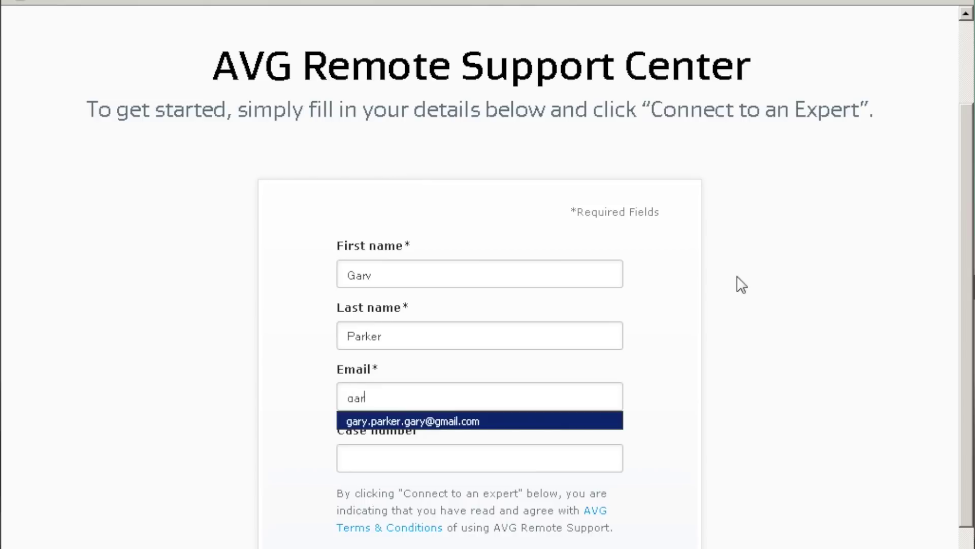
key(Return)
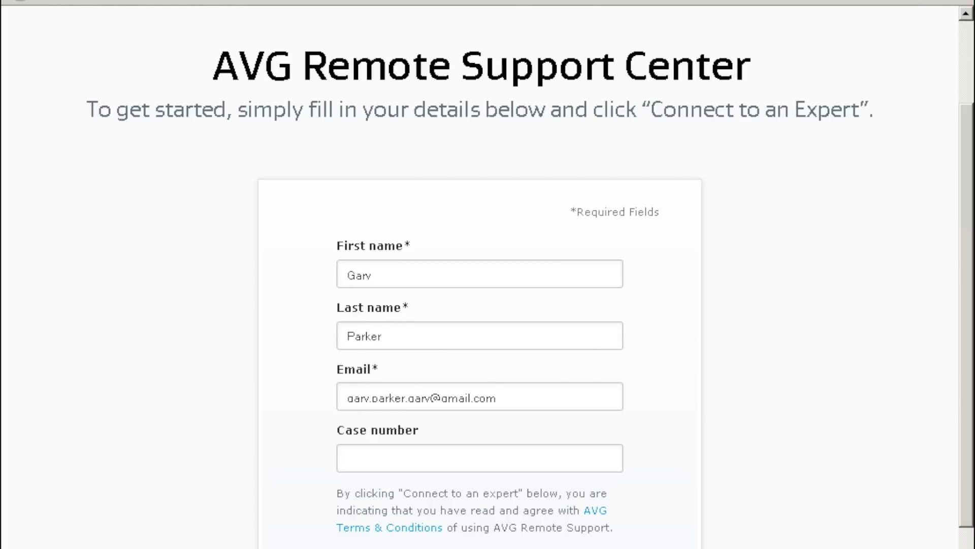
key(Return)
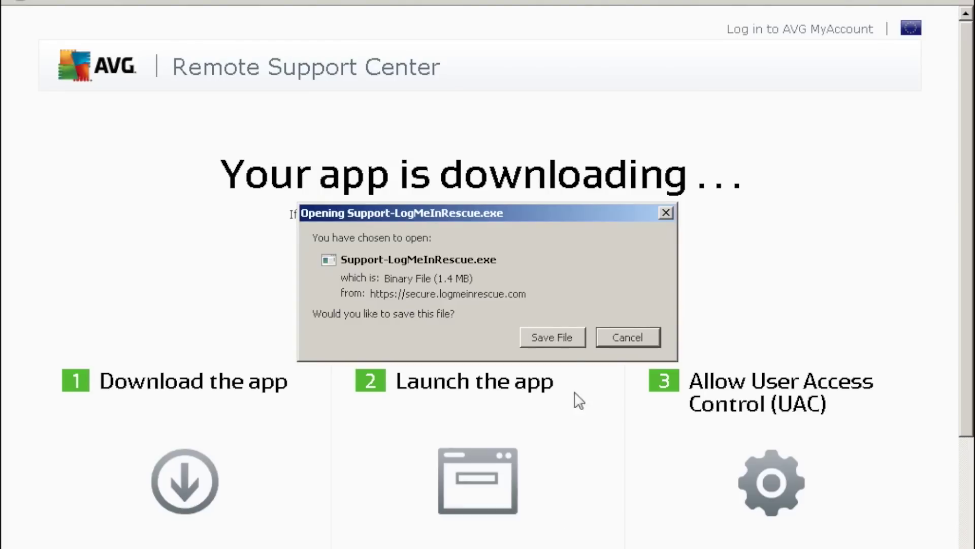
Save Support-LogMeInRescue.exe and run the downloaded copy from Firefox's downloads list.
click(568, 336)
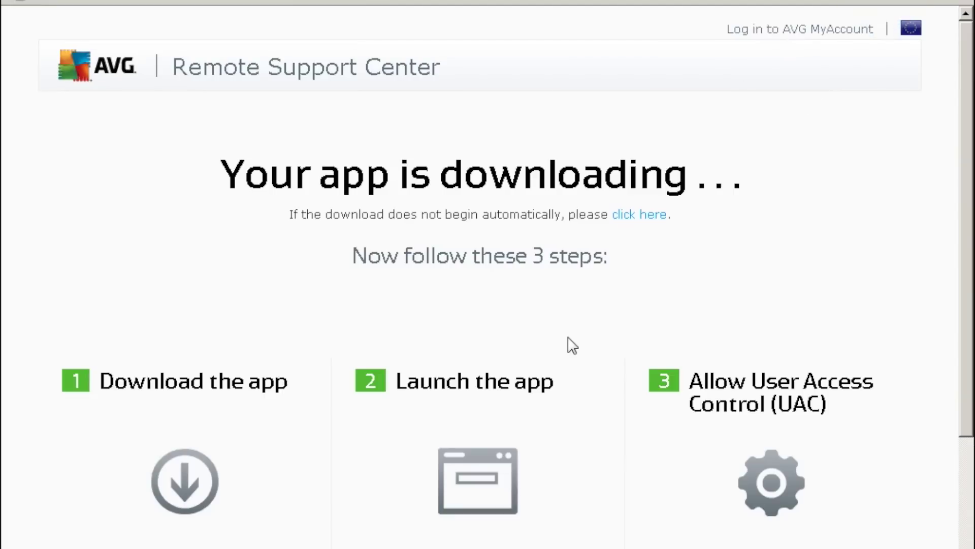
click(882, 1)
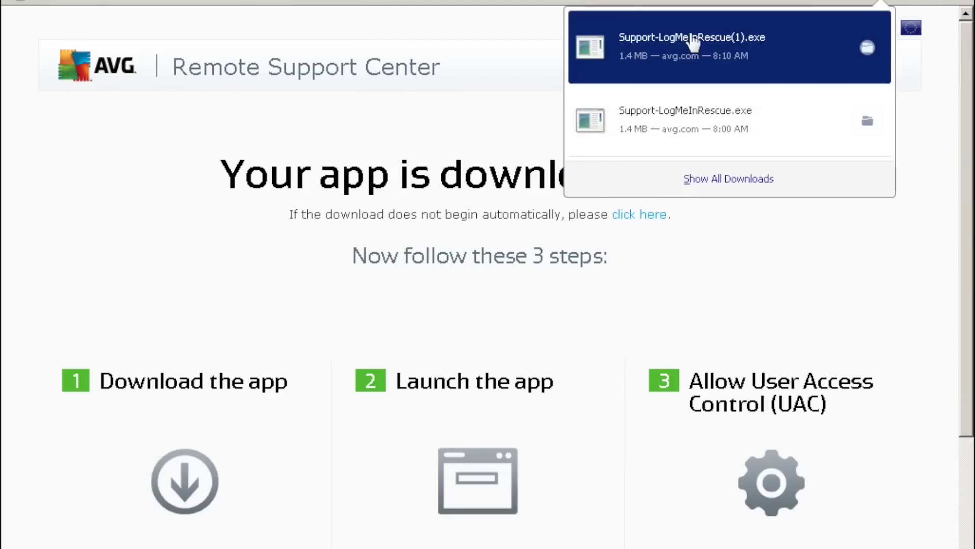
click(694, 44)
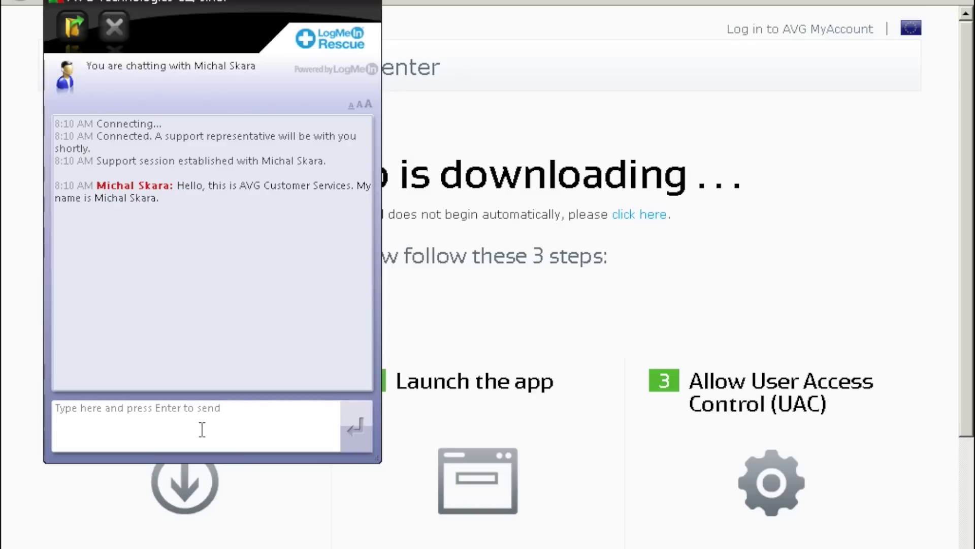
Send 'hello' and then 'ok' to the technician in the LogMeIn Rescue chat.
text(h)
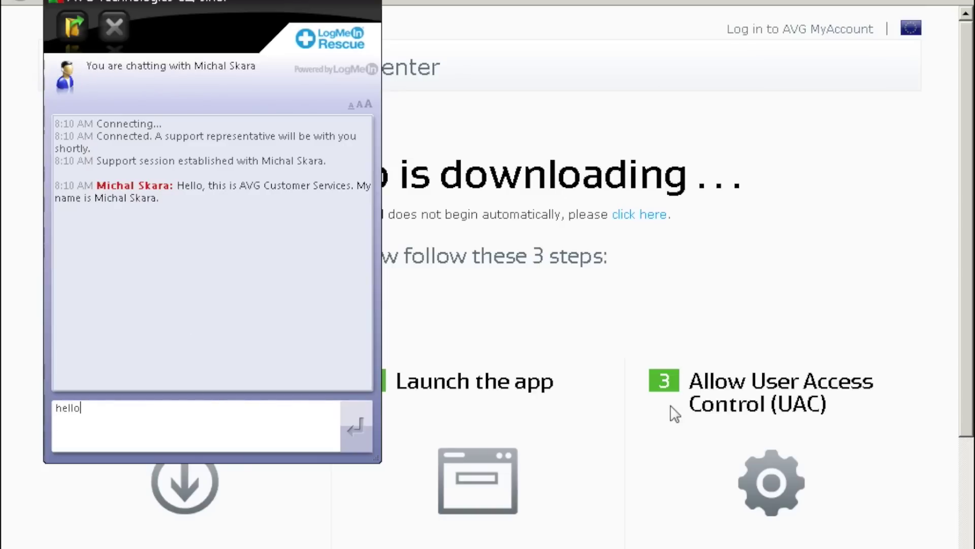
text(ello)
key(Return)
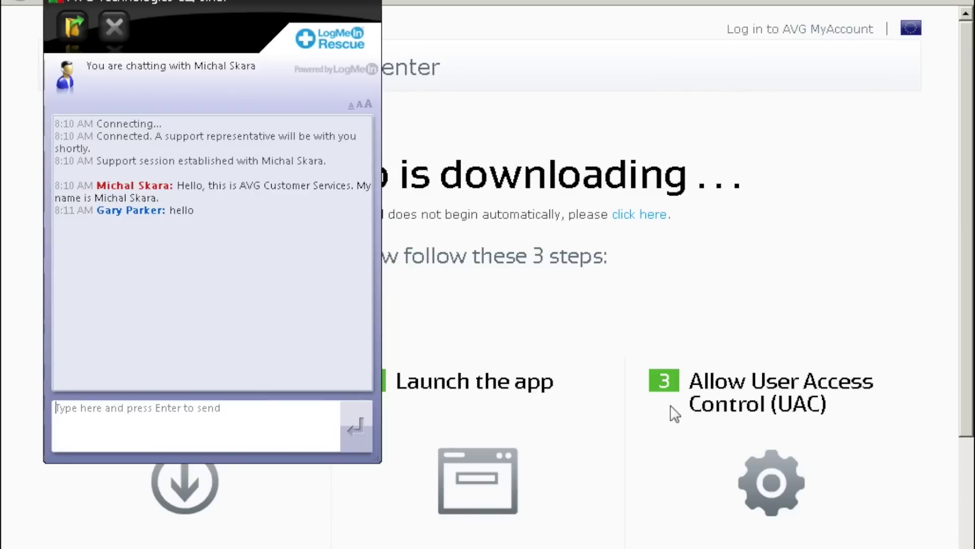
text(p)
key(BackSpace)
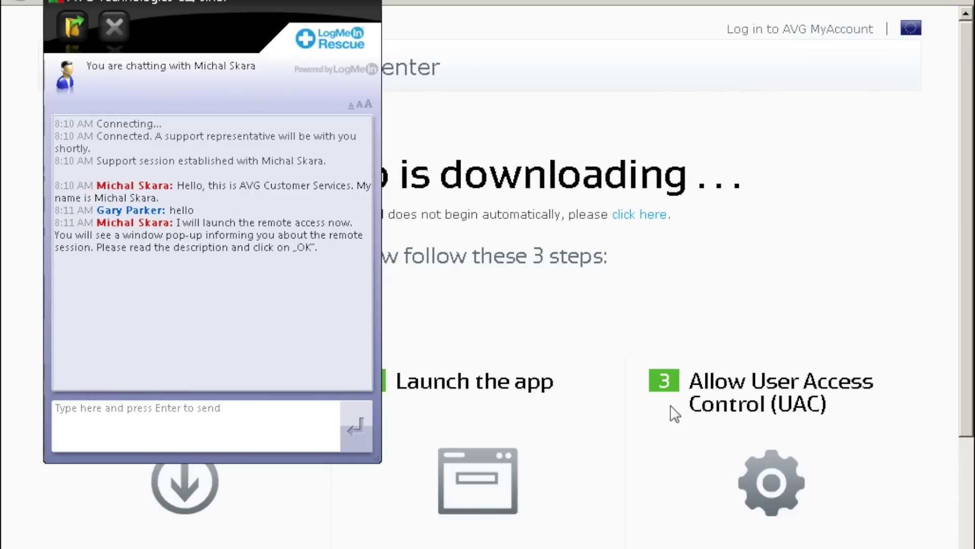
text(ok)
key(Return)
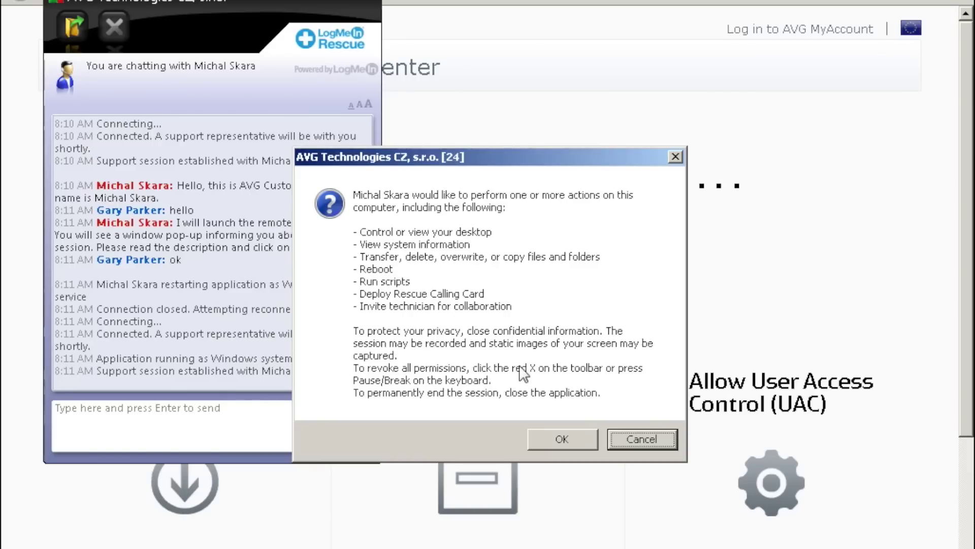
Approve the technician's permission request with OK to allow desktop control.
click(551, 435)
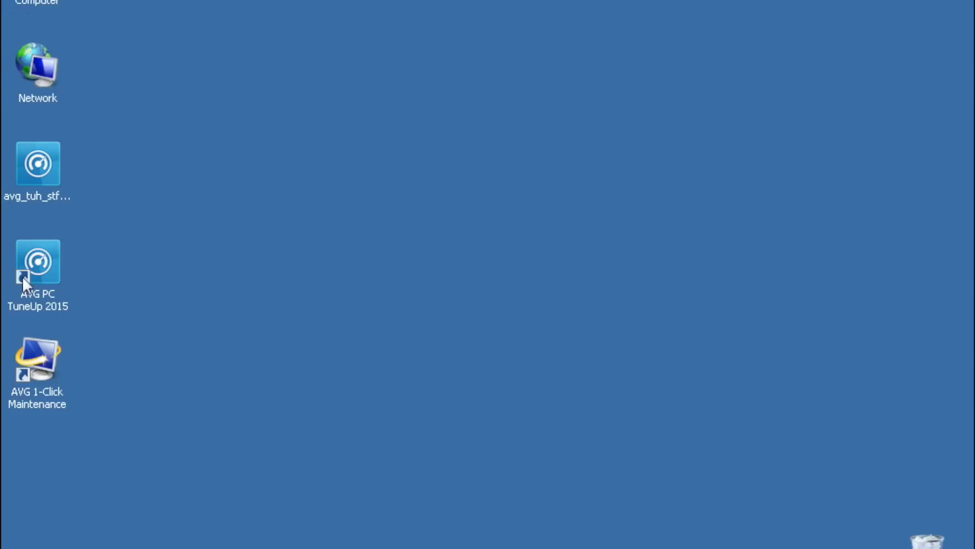
Launch AVG PC TuneUp and run Check for Updates from Help & Support.
click(23, 276)
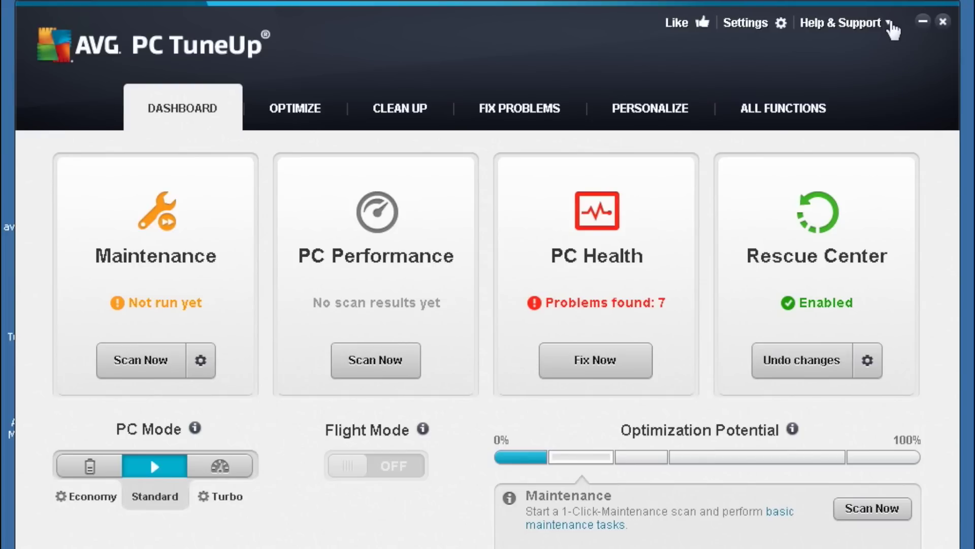
click(890, 24)
click(800, 234)
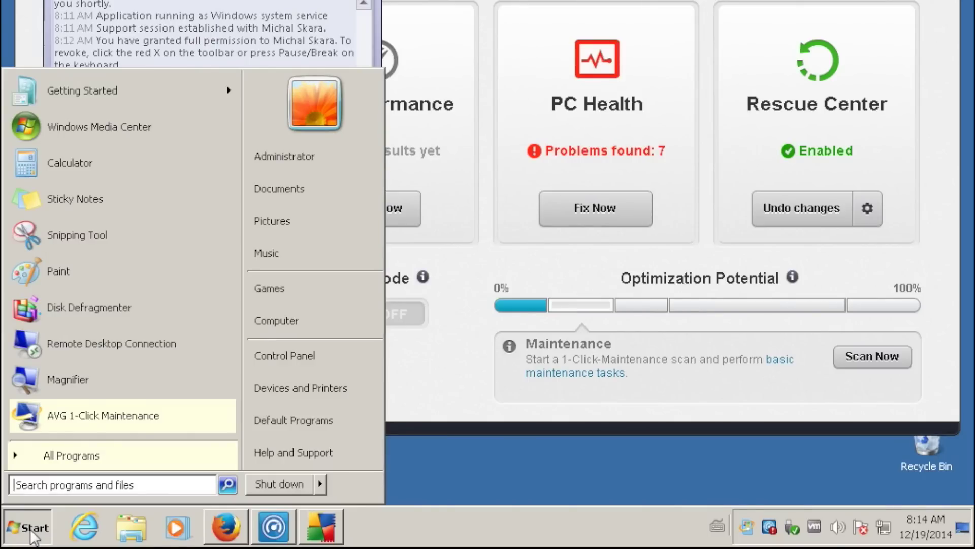
Find Windows Firewall via Start search 'firewall' and switch it off for private and public networks.
text(firewall)
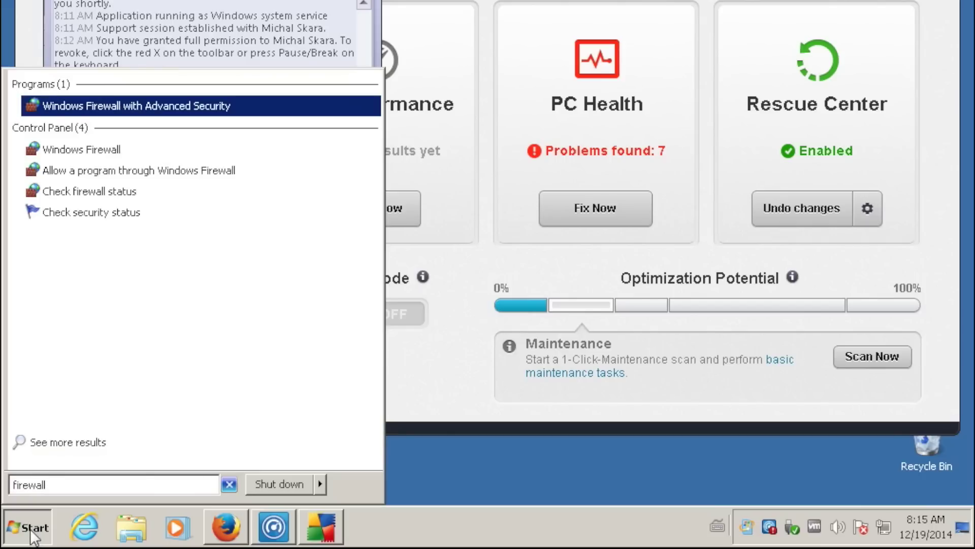
click(96, 150)
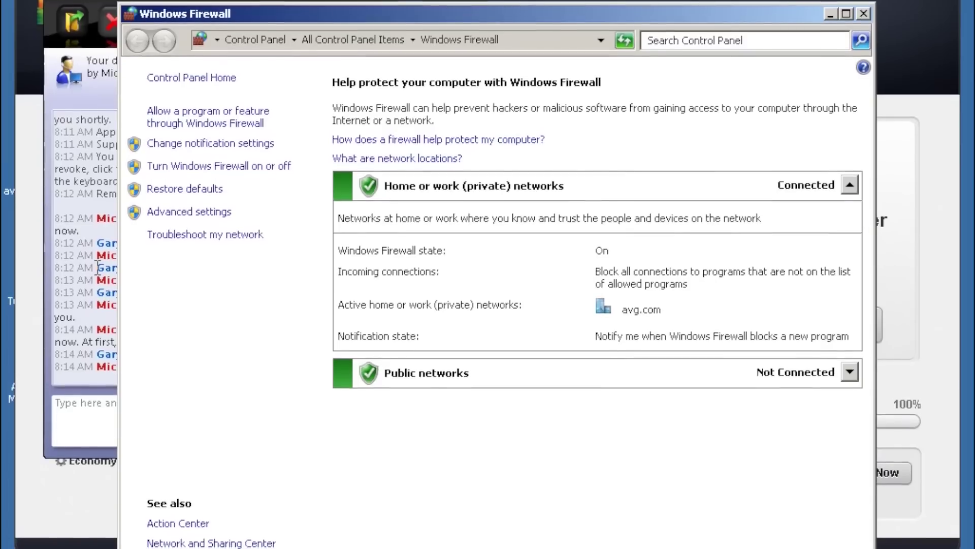
click(226, 162)
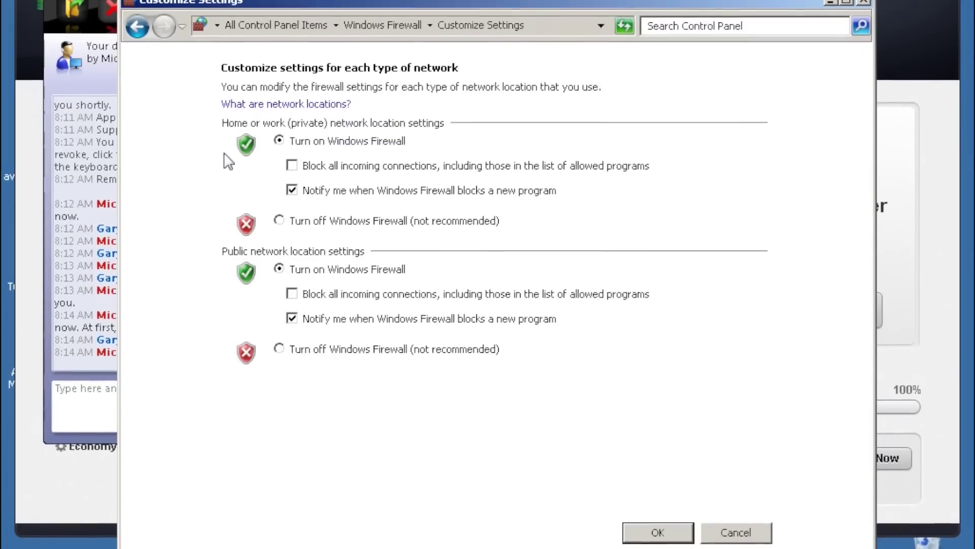
click(279, 214)
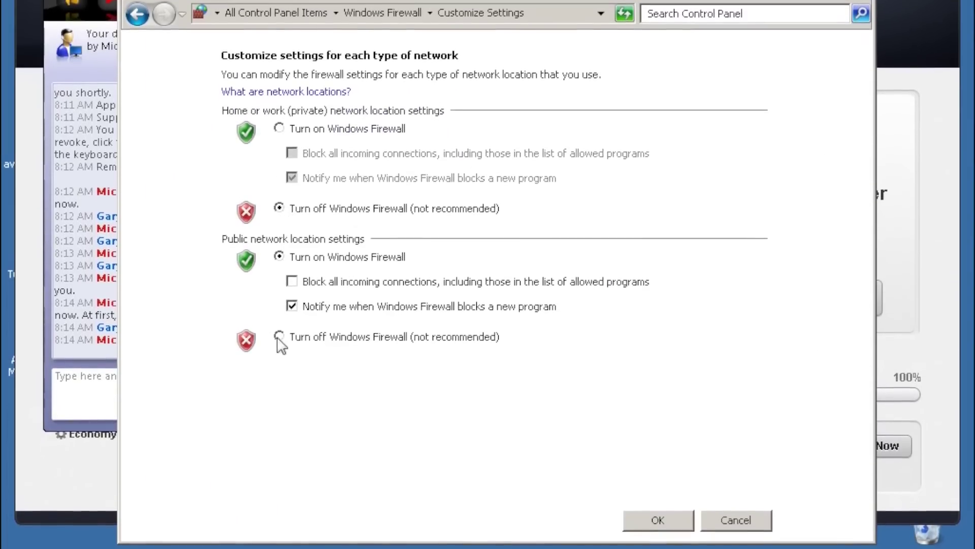
click(279, 342)
click(641, 517)
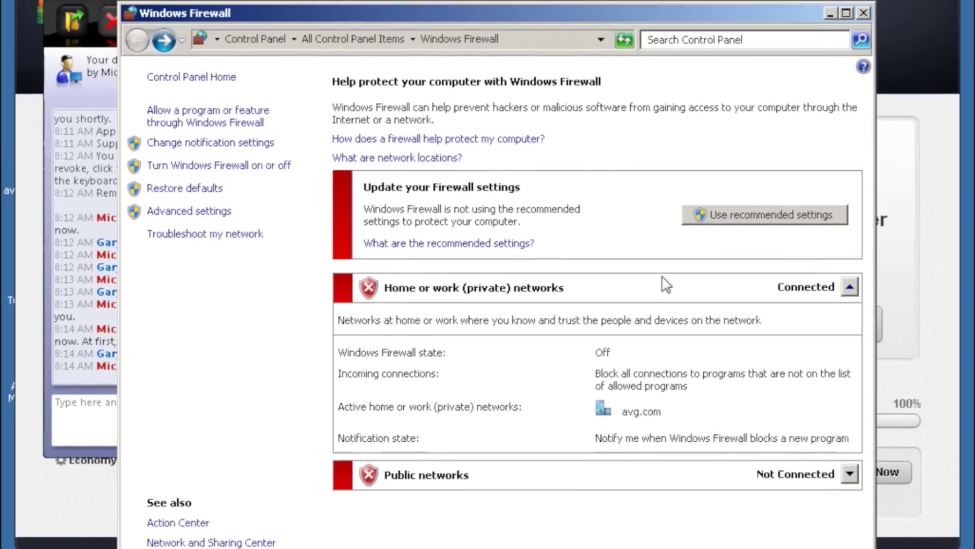
Move the Windows Firewall window out of the way and reply 'ok' in the Rescue chat.
click(830, 16)
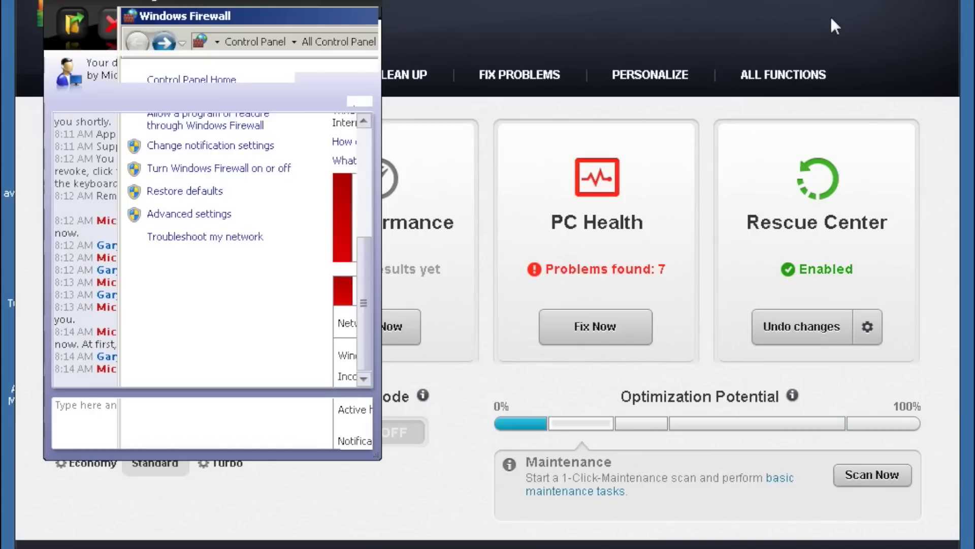
text(ok)
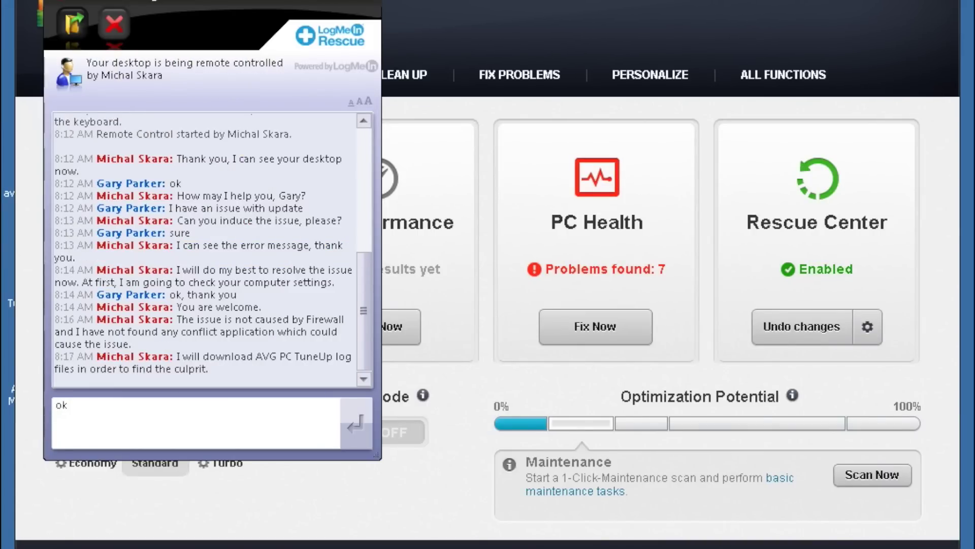
key(Return)
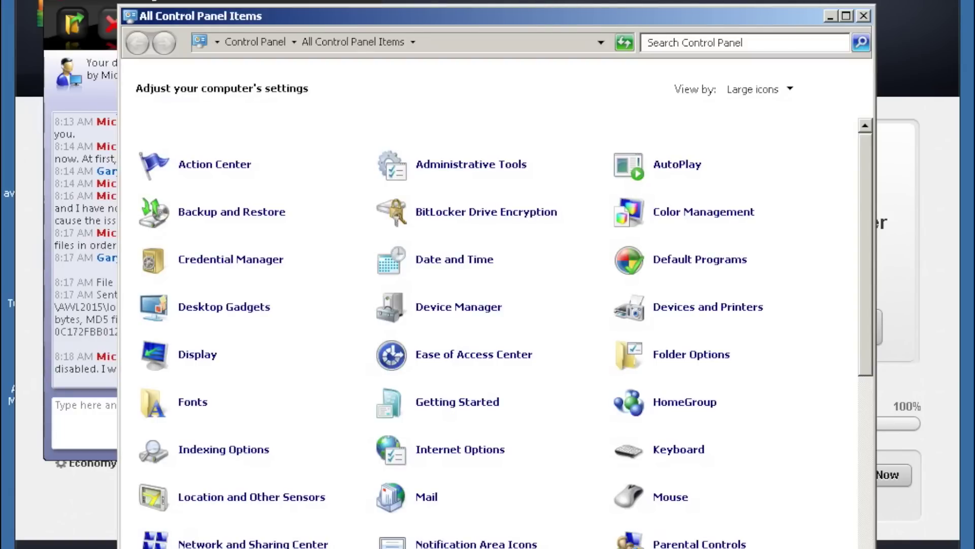
Turn on Use TLS 1.0, TLS 1.1 and TLS 1.2 in Internet Options' Advanced settings and apply.
scroll(789, 462, down, 4)
scroll(789, 463, down, 2)
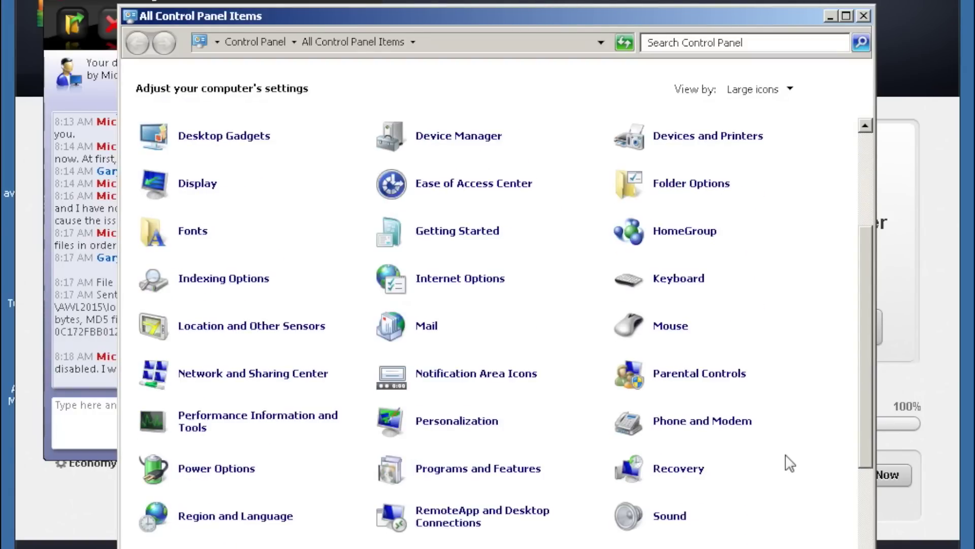
scroll(789, 463, down, 2)
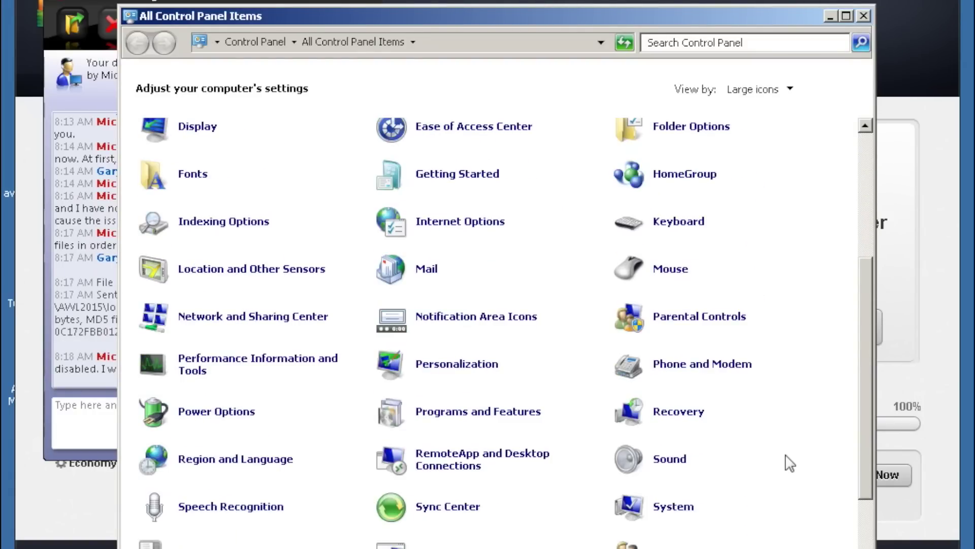
scroll(790, 462, down, 2)
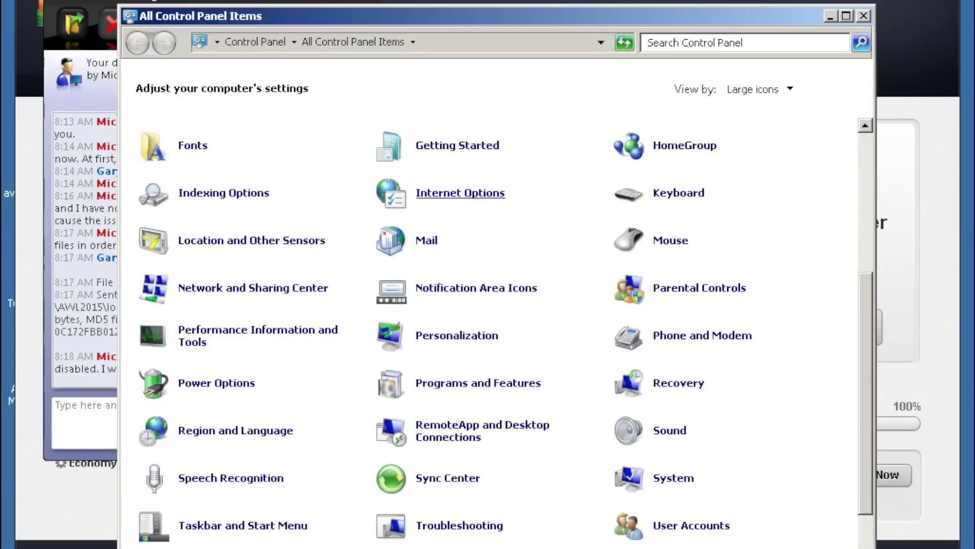
click(497, 198)
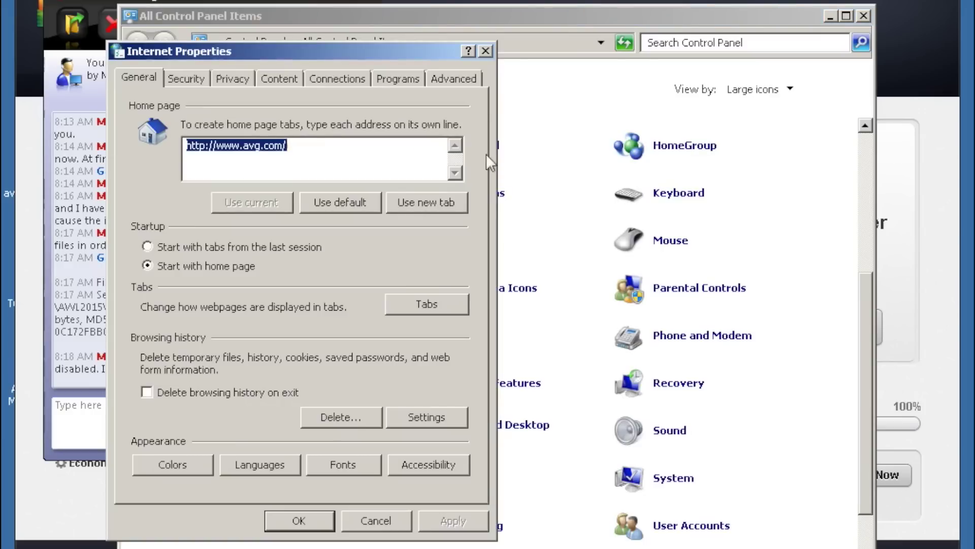
click(458, 75)
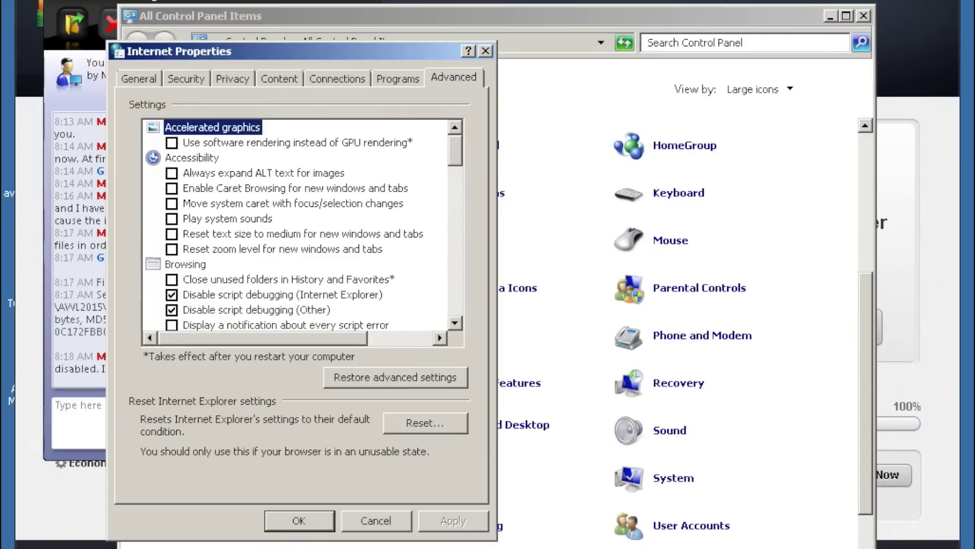
drag(455, 151, 453, 294)
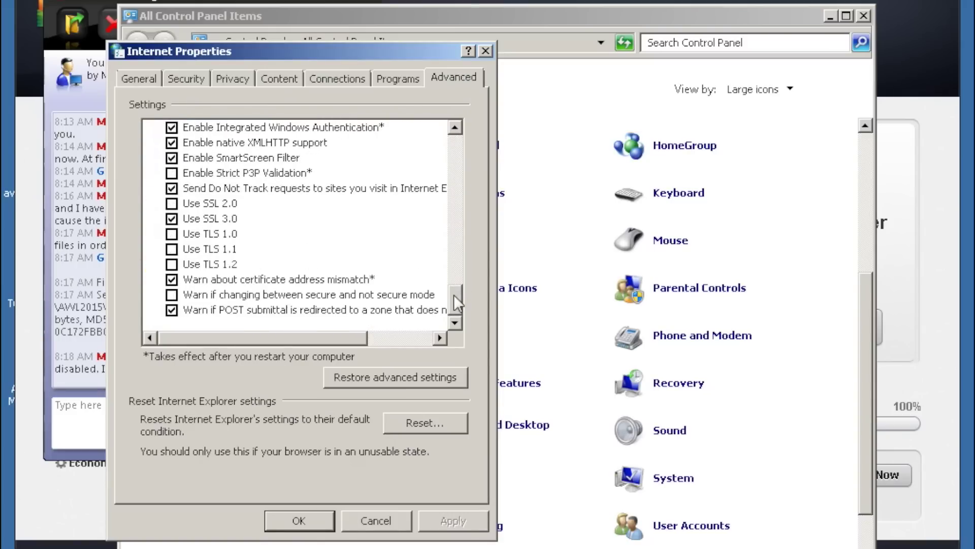
click(172, 234)
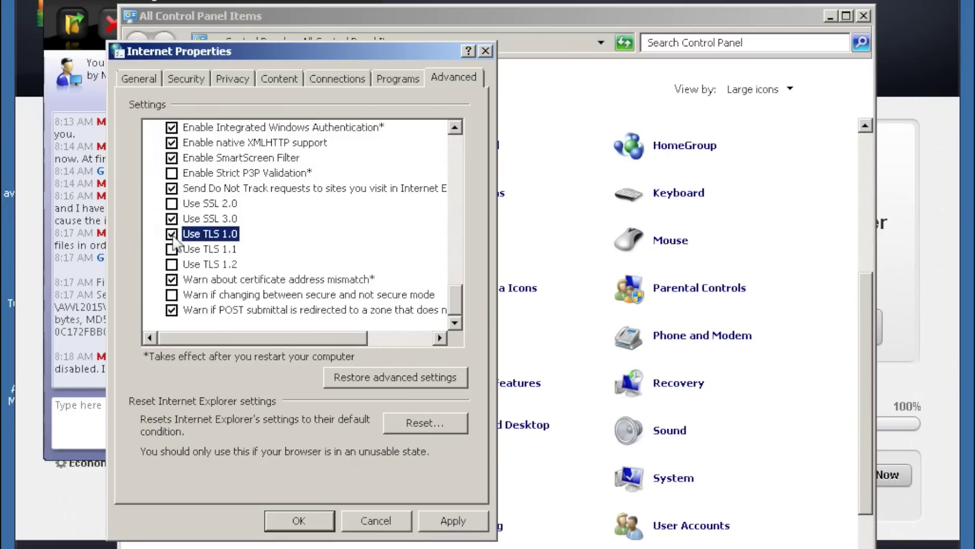
click(172, 249)
click(172, 264)
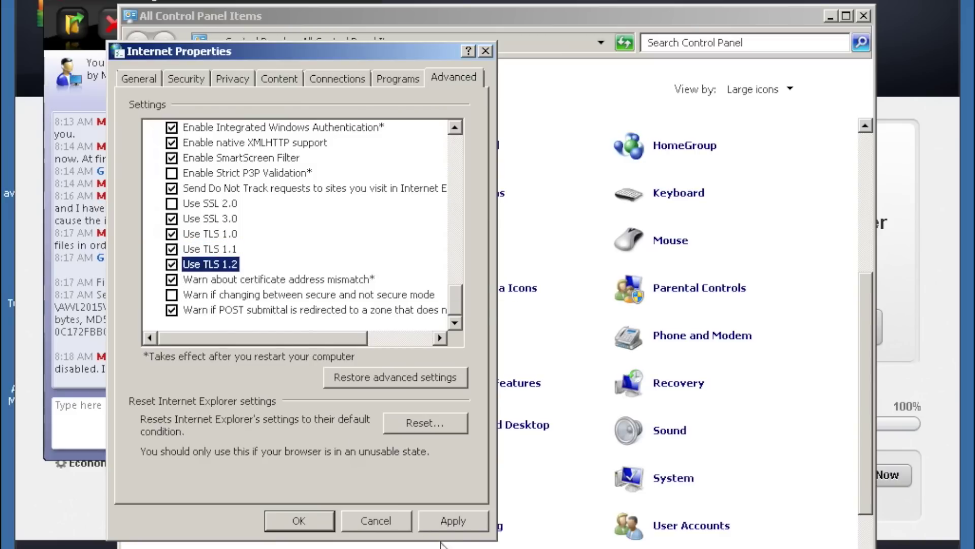
click(449, 527)
click(300, 524)
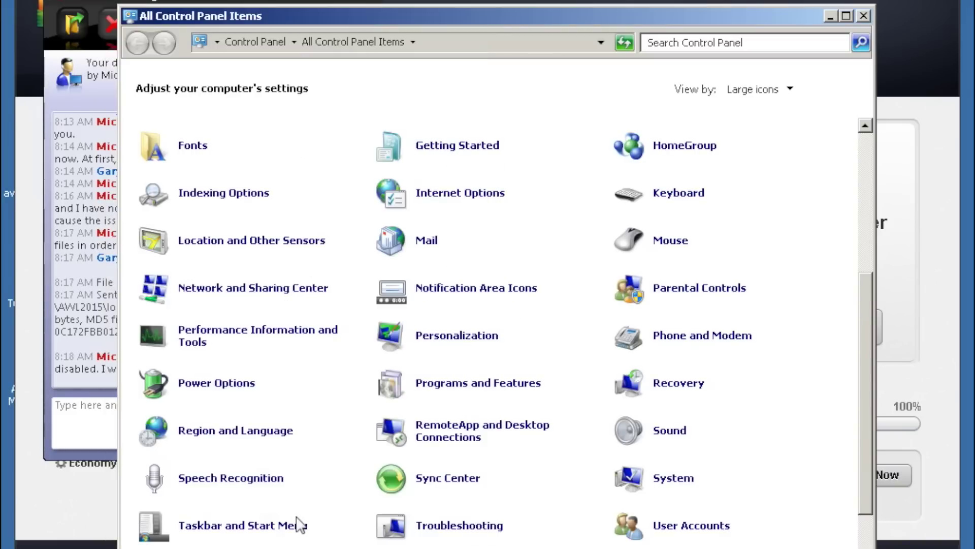
Close Control Panel and the Update Wizard, then rerun AVG PC TuneUp's Check for Updates.
click(864, 16)
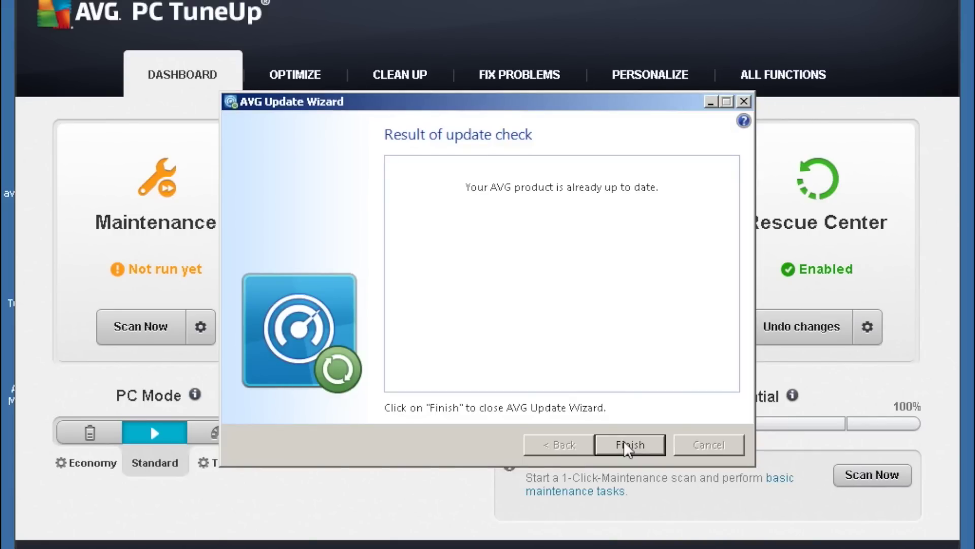
click(629, 445)
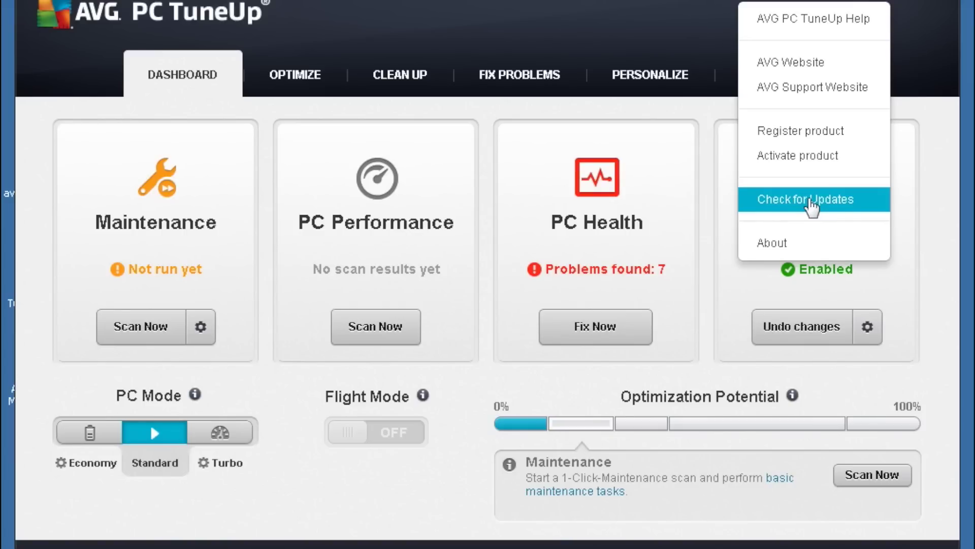
click(811, 202)
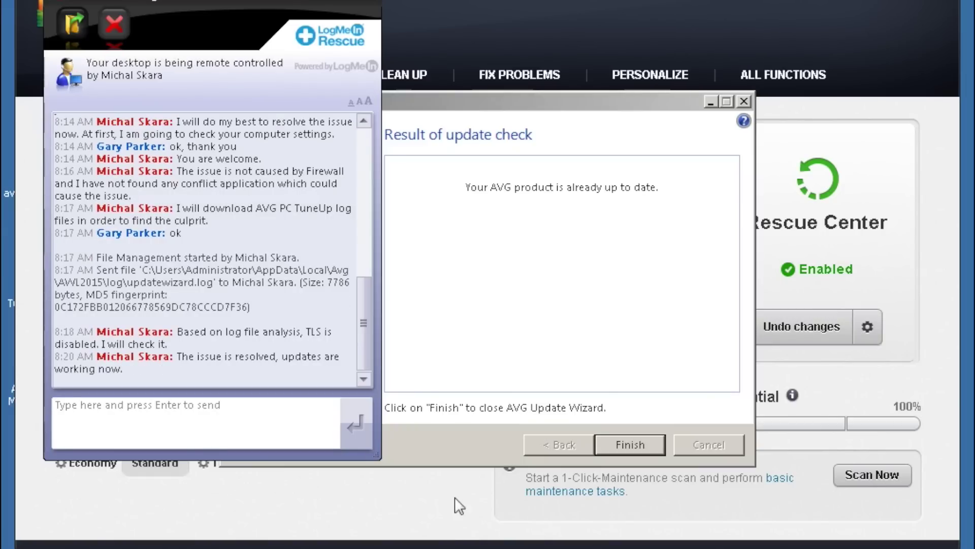
Send 'thank you for the help' to the technician in the chat.
text(th)
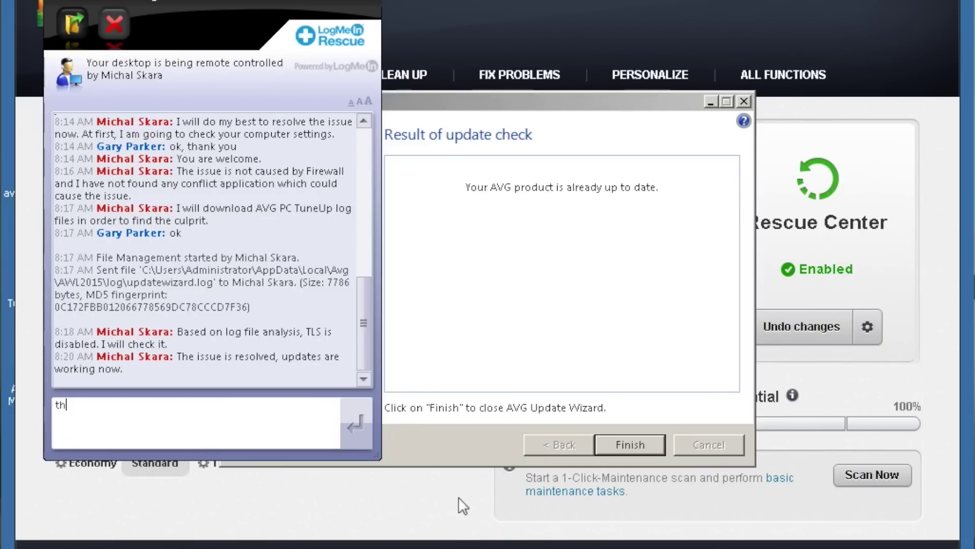
text(ank you for the)
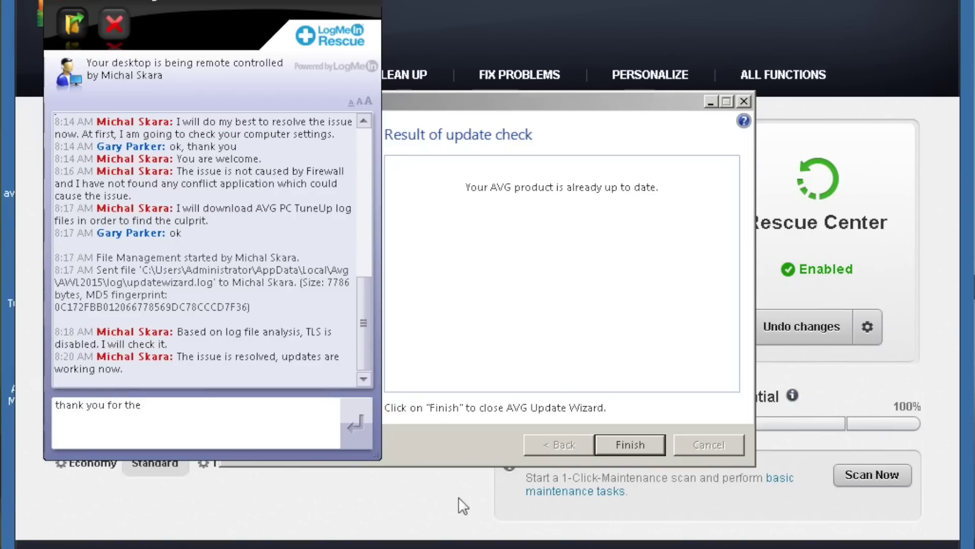
text( help)
key(Return)
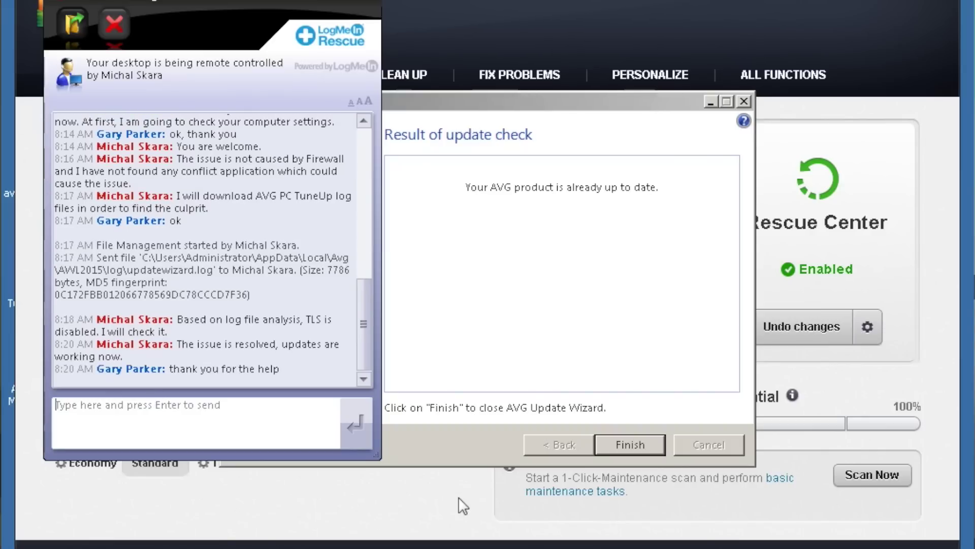